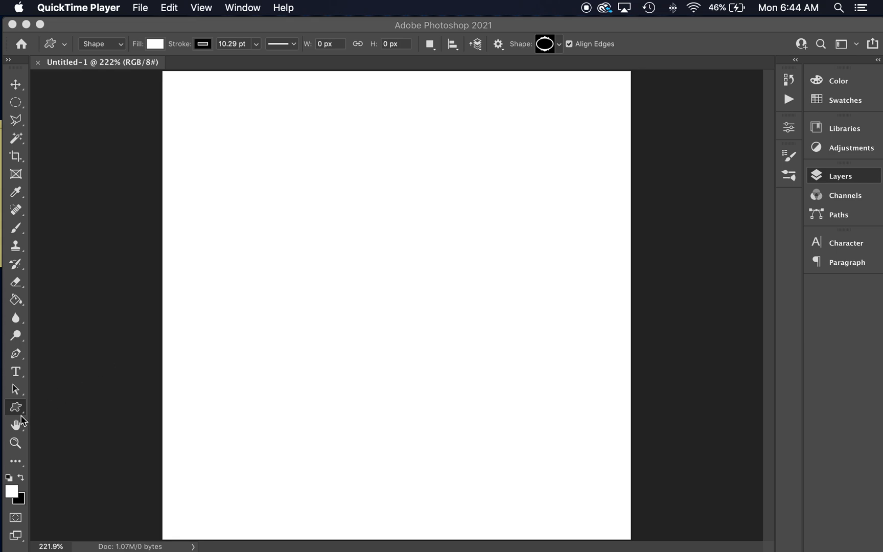
Choose the Rectangle tool and set its fill colour to red
click(22, 414)
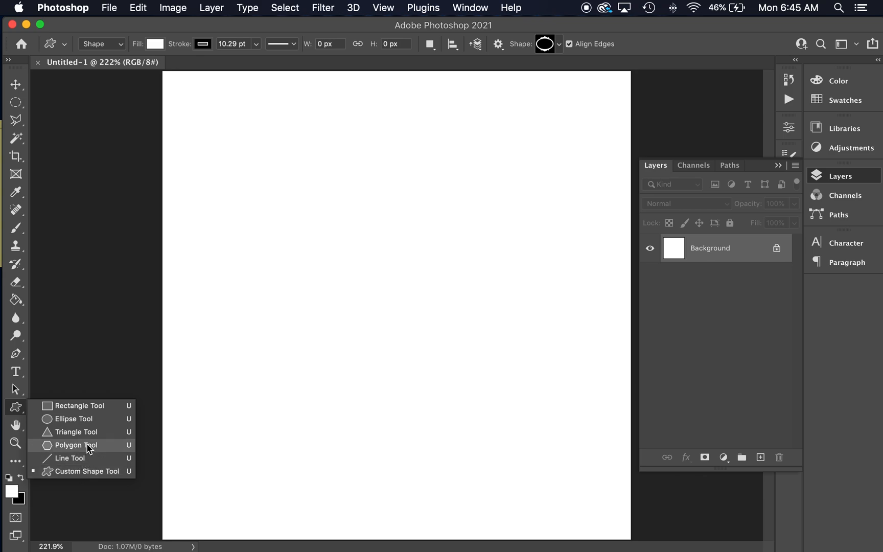
click(88, 408)
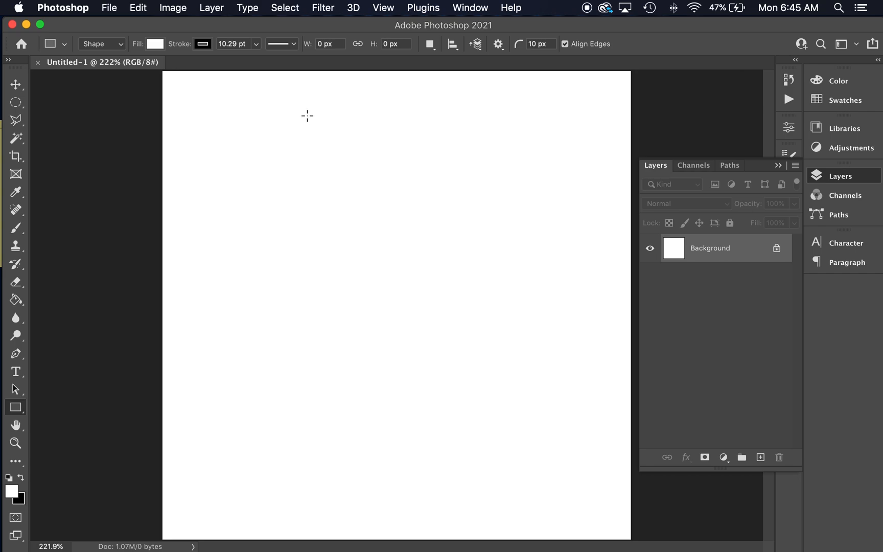
click(153, 46)
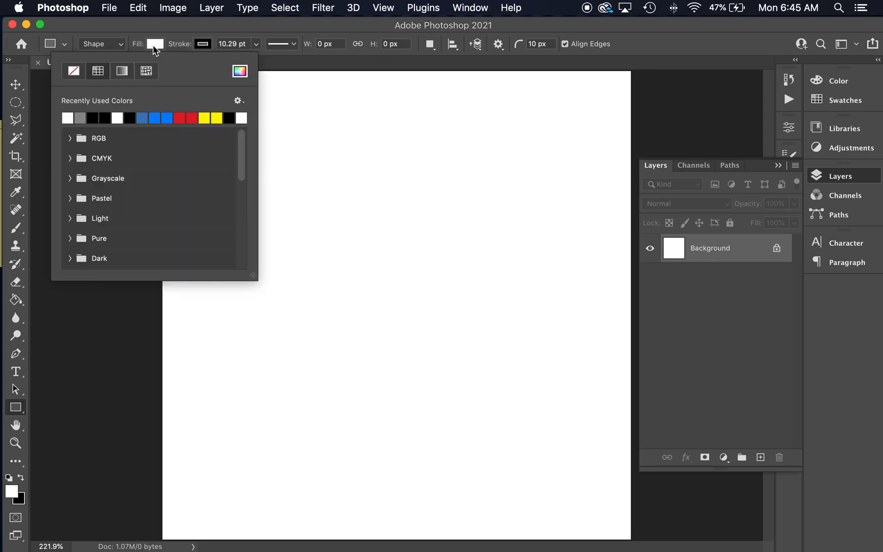
click(188, 119)
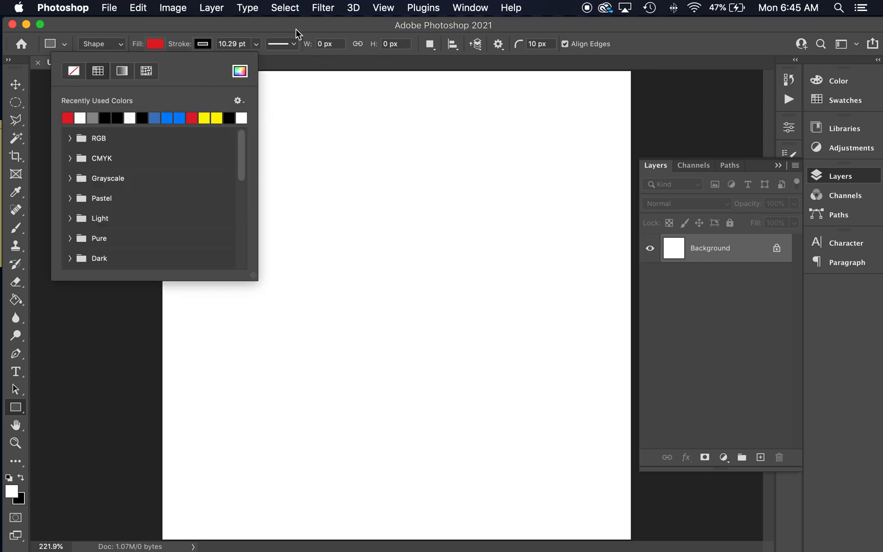
click(297, 30)
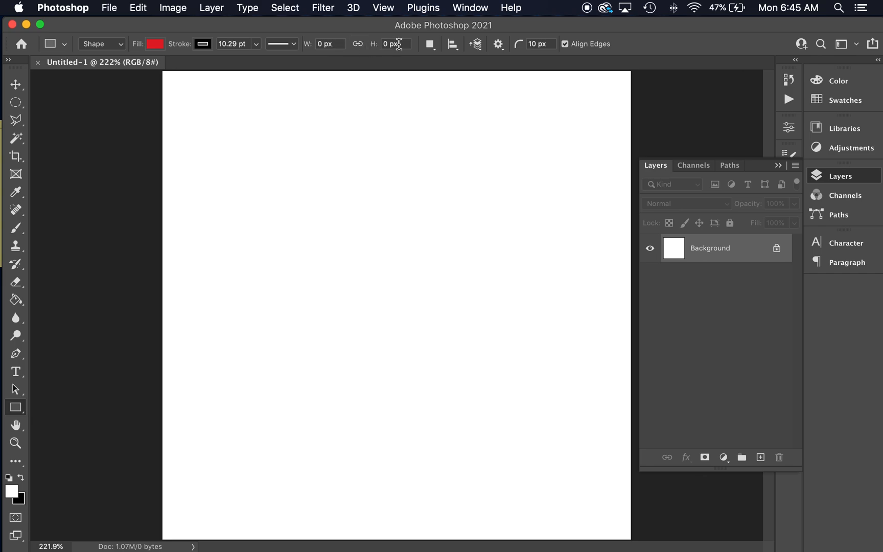
Set the corner radius to 20 px and draw a rounded rectangle about 585 × 127 px across the upper part of the canvas
click(533, 44)
key(BackSpace)
text(2)
key(Return)
mouse_move(202, 127)
mouse_down()
mouse_move(558, 302)
mouse_move(605, 306)
mouse_move(623, 269)
mouse_move(601, 279)
mouse_move(615, 264)
mouse_move(592, 217)
mouse_move(653, 221)
mouse_move(617, 221)
mouse_move(629, 215)
mouse_move(601, 195)
mouse_move(619, 193)
mouse_move(591, 225)
mouse_up()
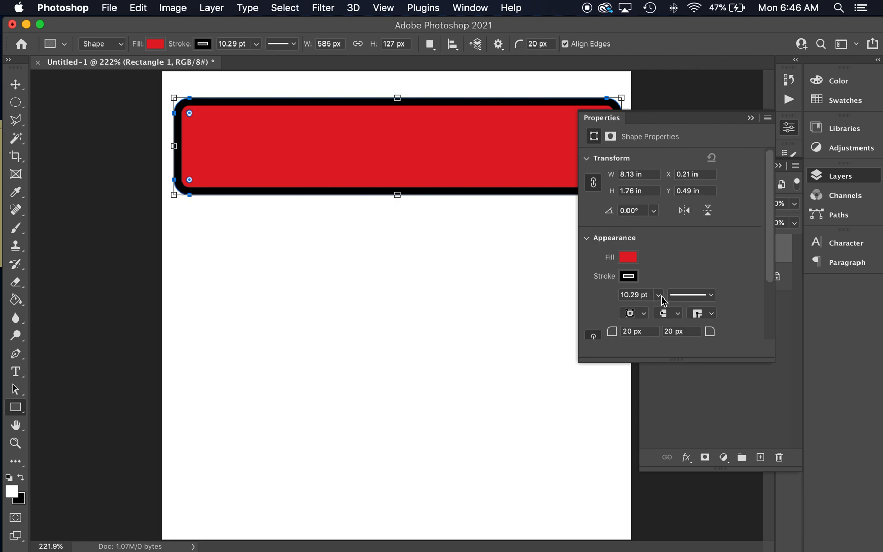
Thin the rounded rectangle's stroke to 0.44 pt and hide the shape properties
click(658, 295)
drag(661, 311, 644, 313)
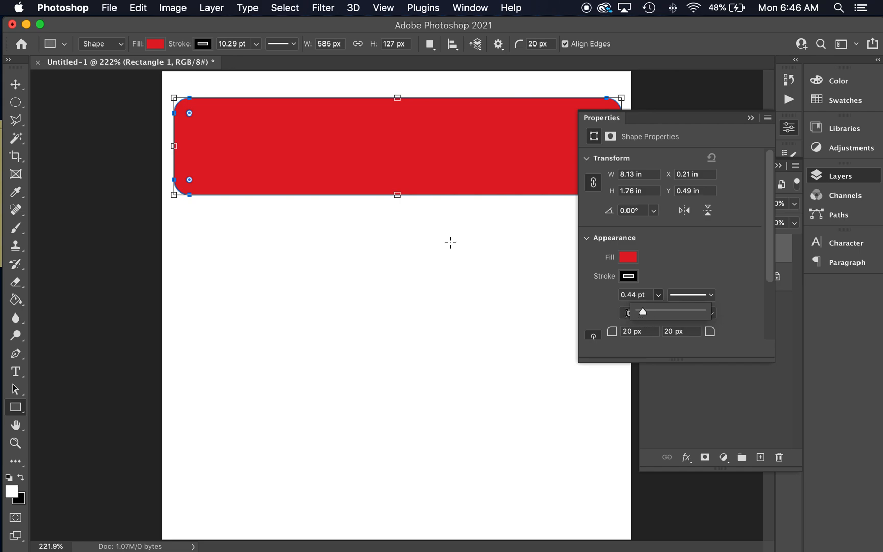
click(15, 84)
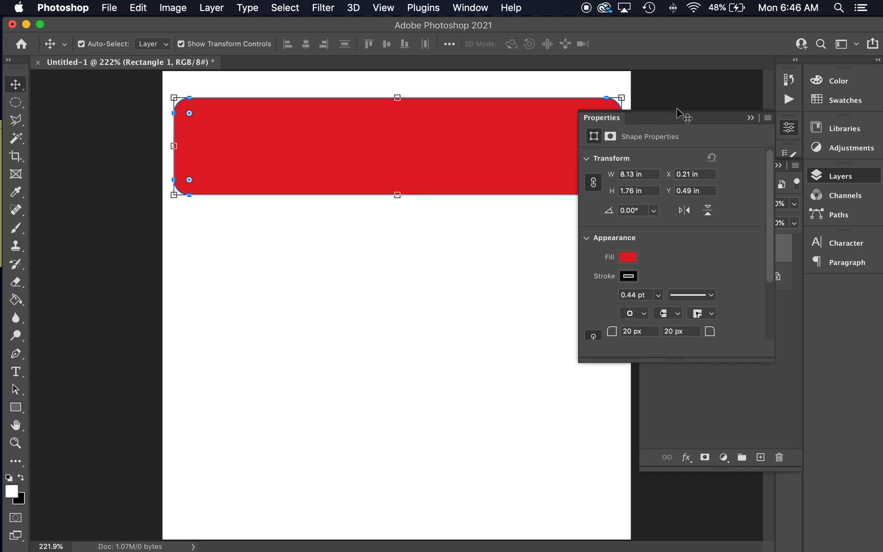
click(789, 127)
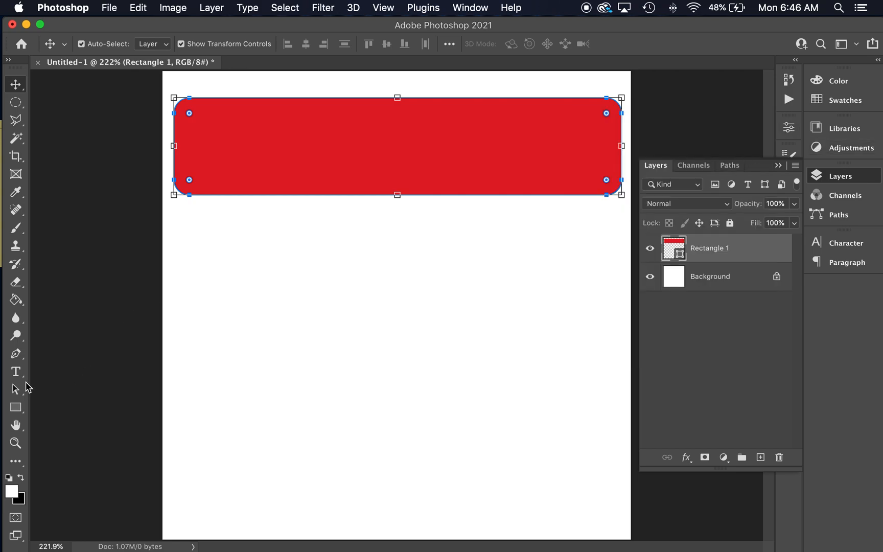
Draw an eight-sided polygon about 275 px wide below the rectangle with the Polygon tool
click(15, 412)
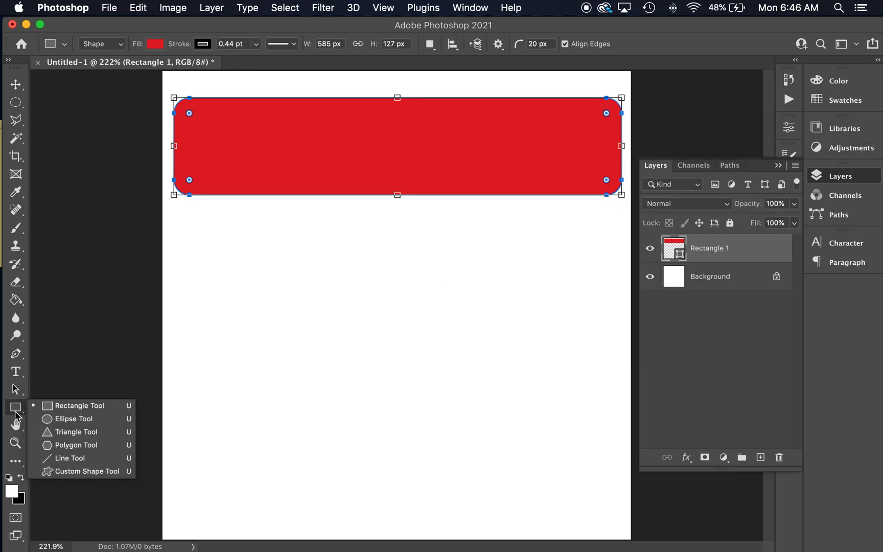
click(97, 448)
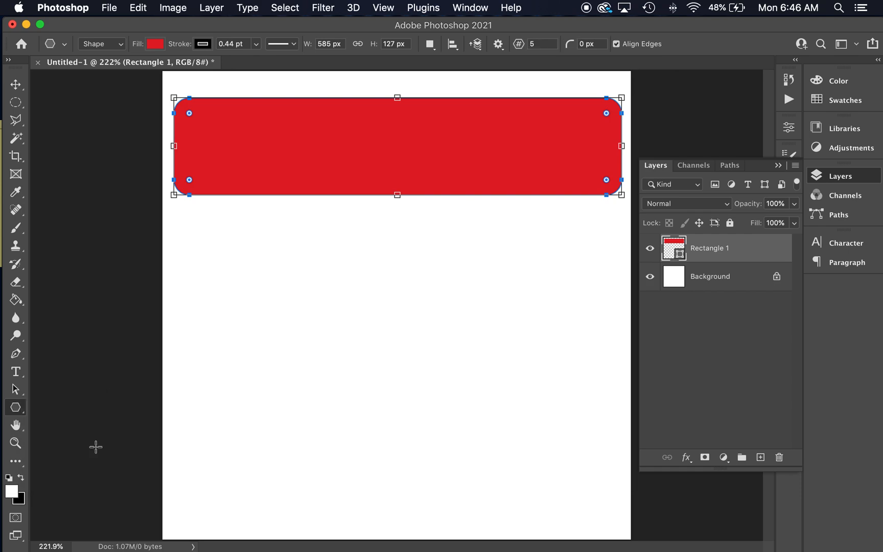
click(548, 44)
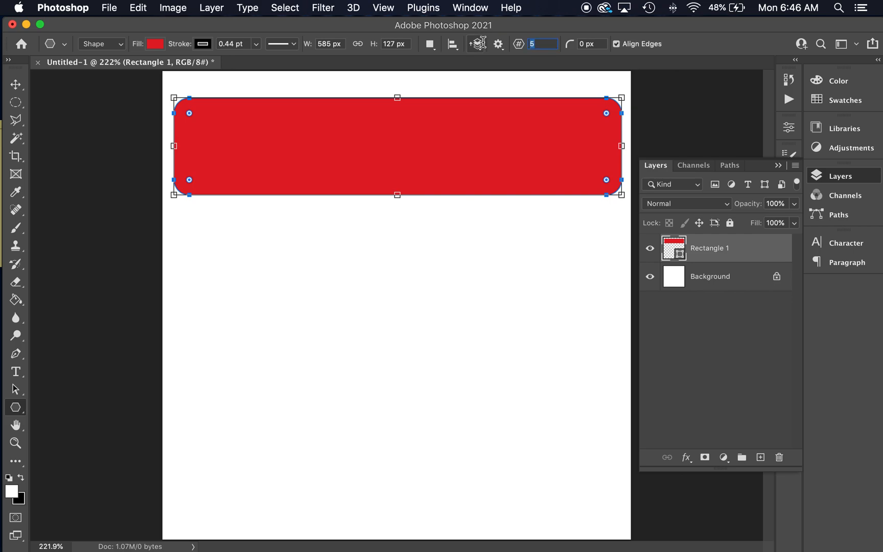
text(8)
mouse_move(257, 247)
mouse_down()
mouse_move(523, 473)
mouse_move(494, 469)
mouse_move(502, 475)
mouse_up()
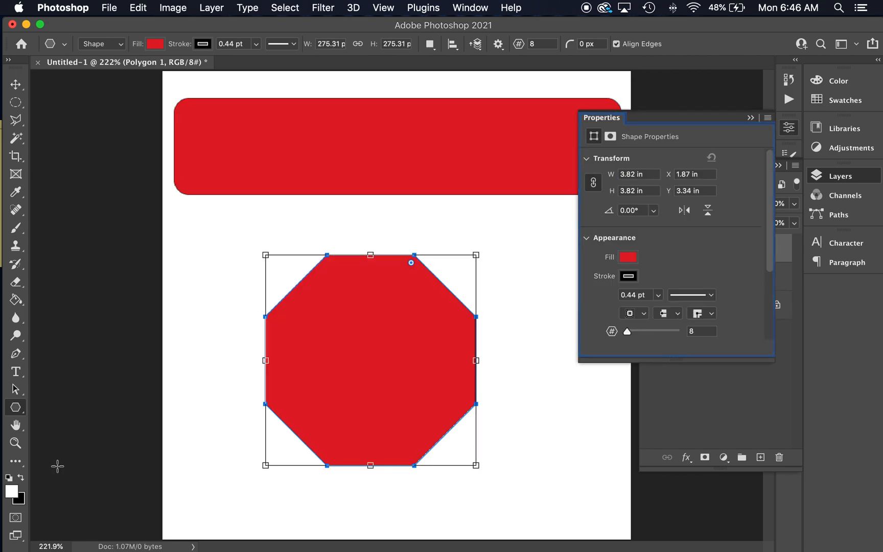
Switch to the Custom Shape tool and bring up the layer list
right_click(15, 407)
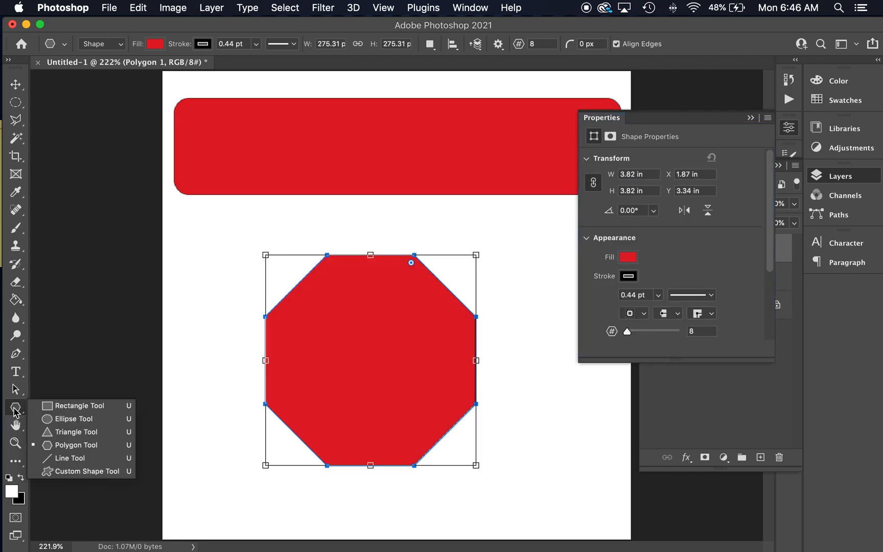
click(82, 471)
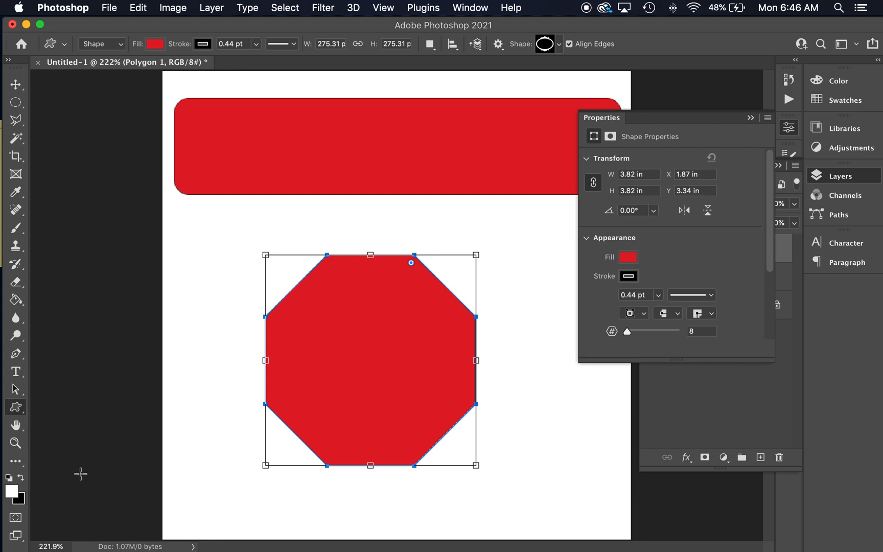
click(830, 178)
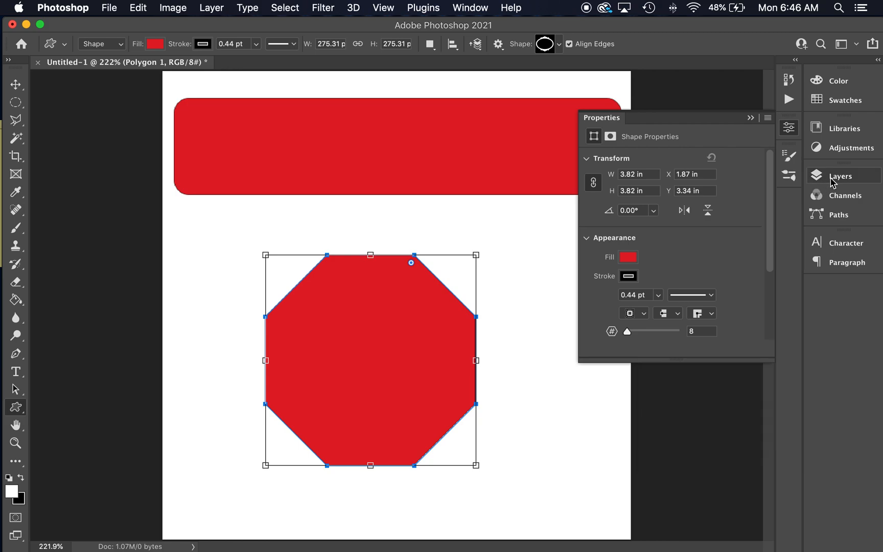
click(830, 178)
click(795, 130)
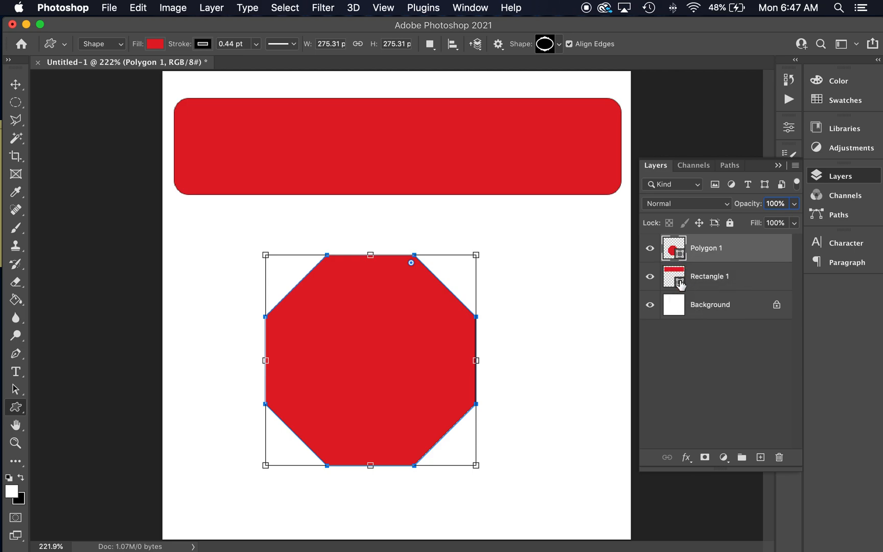
Hide the polygon and rectangle layers and make both visible again
click(648, 250)
click(649, 276)
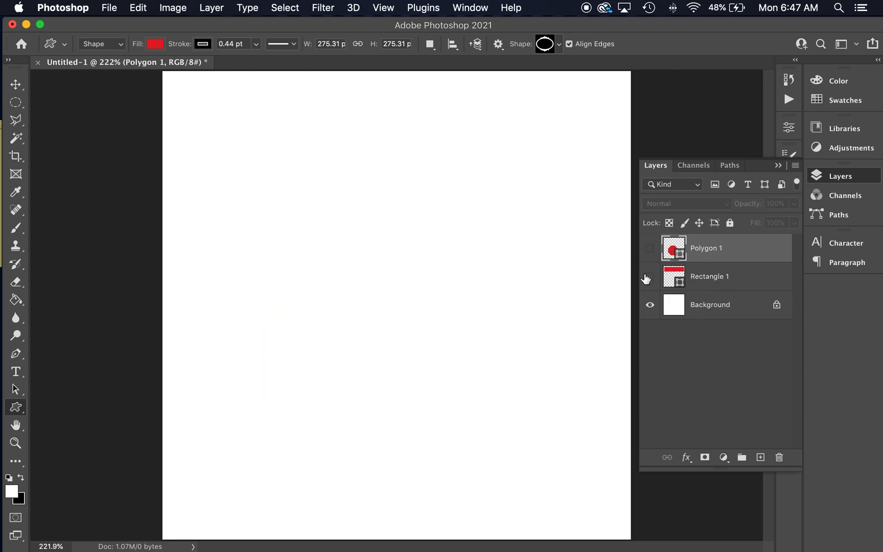
click(649, 276)
click(650, 249)
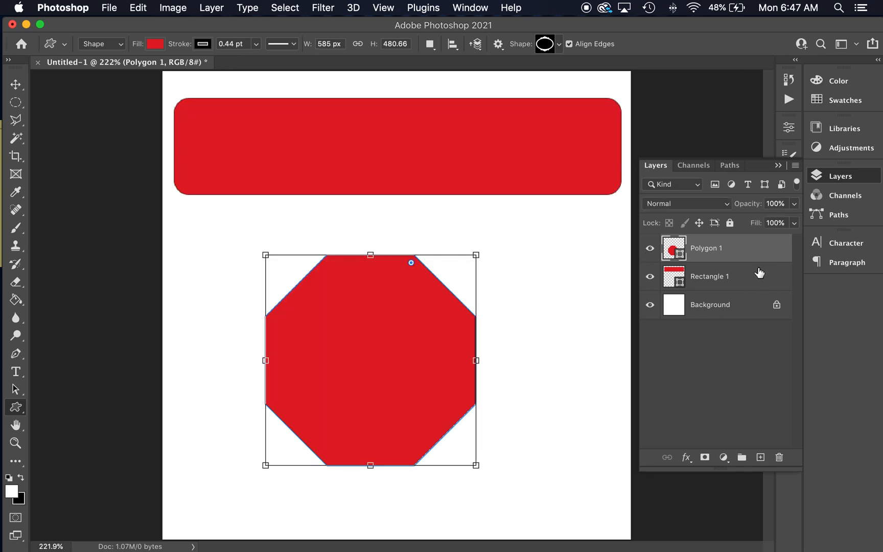
Delete the polygon and rectangle layers together, confirming the deletion
shift+click(756, 278)
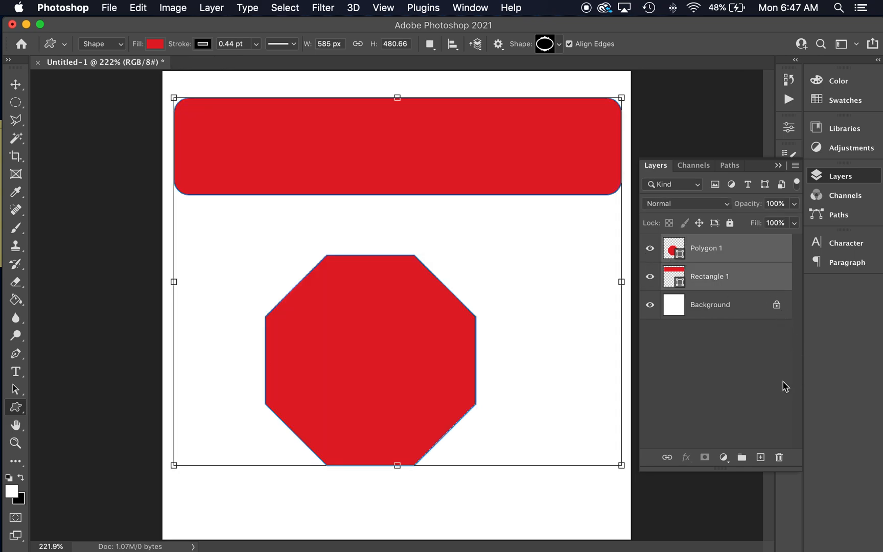
click(783, 458)
click(540, 209)
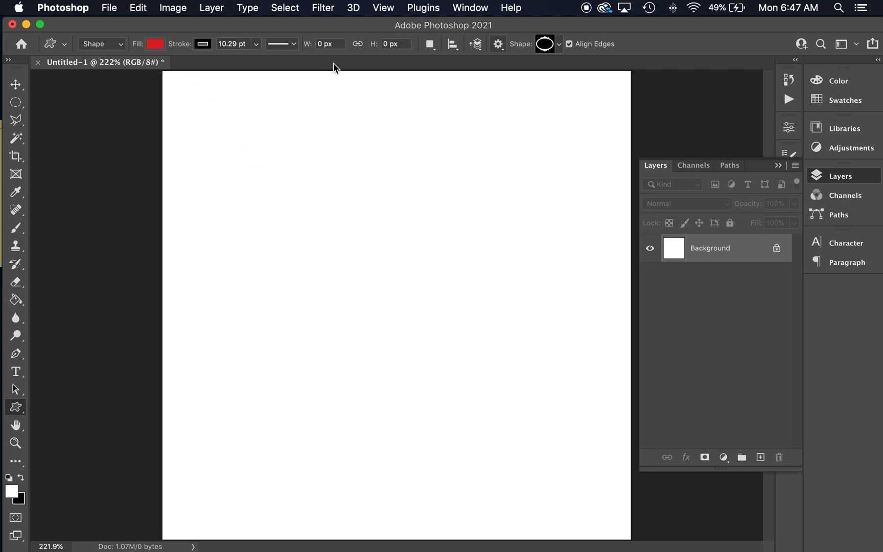
Append the default shapes to the custom shape presets
click(559, 45)
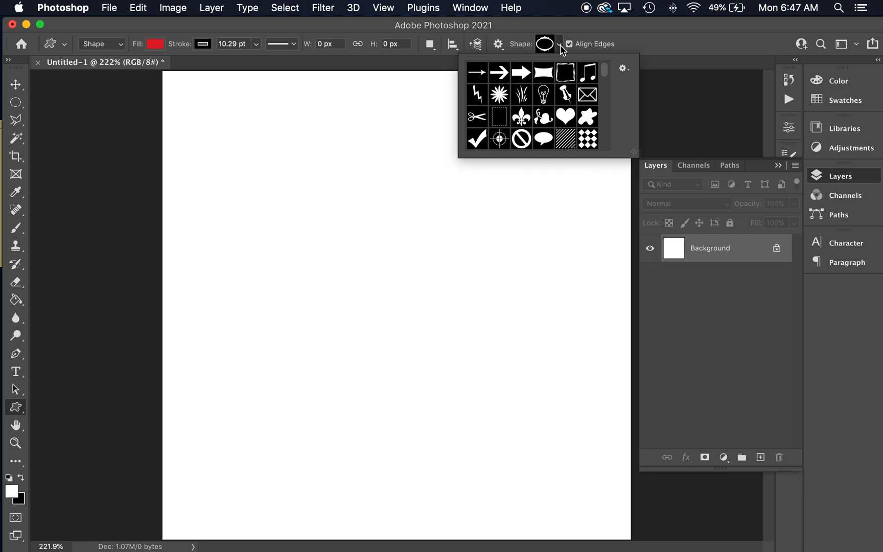
click(623, 70)
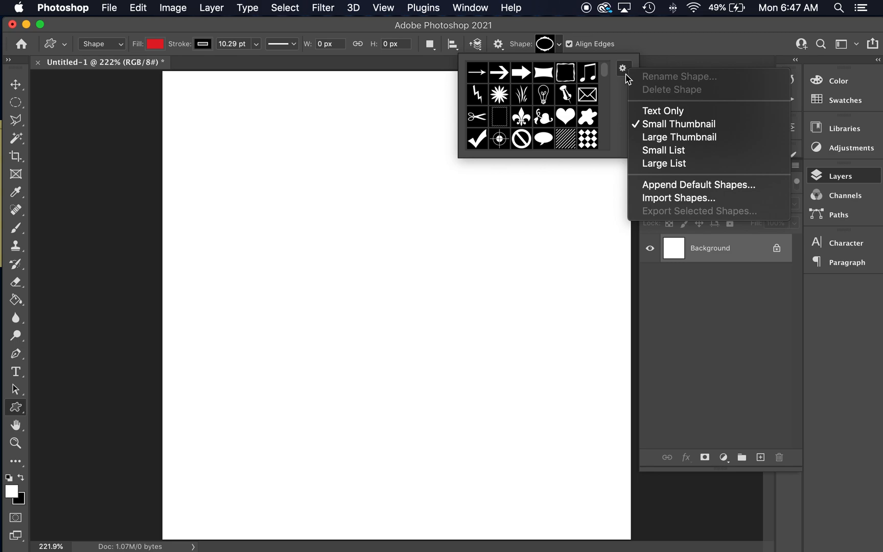
click(613, 87)
scroll(611, 85, down, 5)
drag(609, 95, 605, 117)
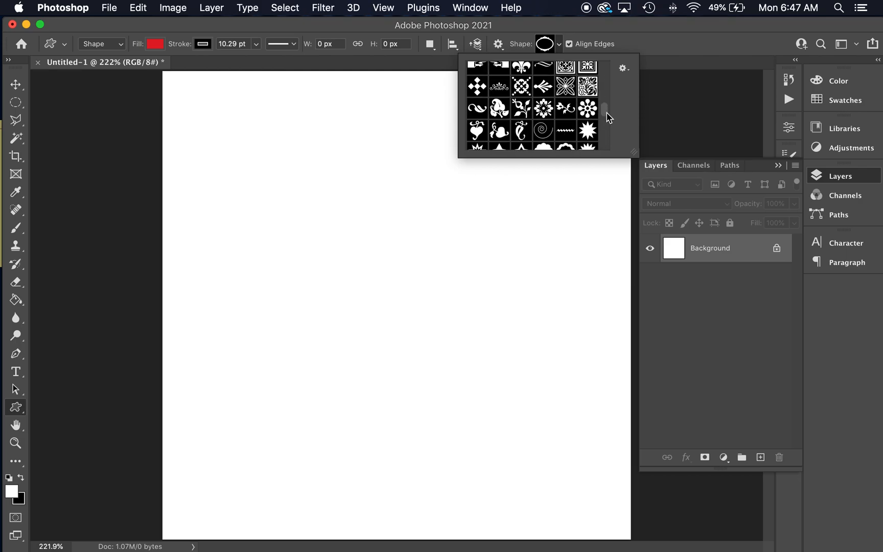
click(623, 68)
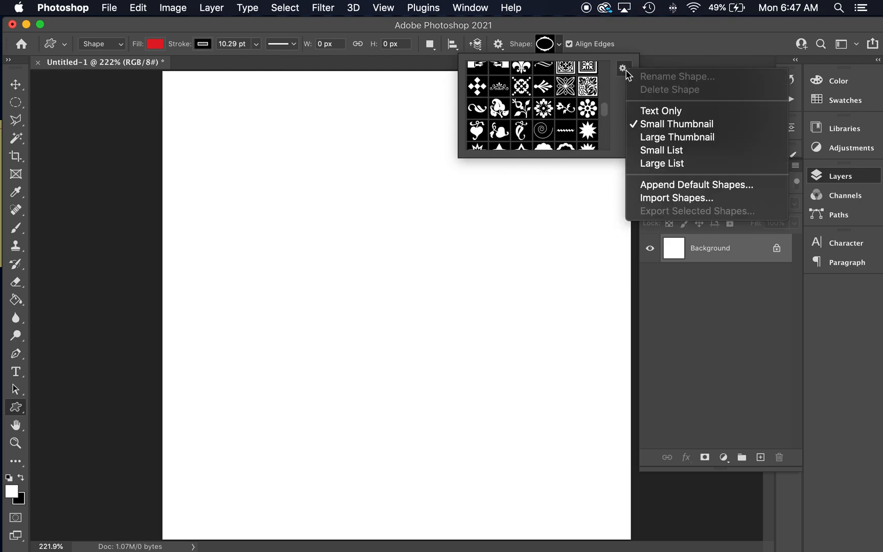
click(678, 186)
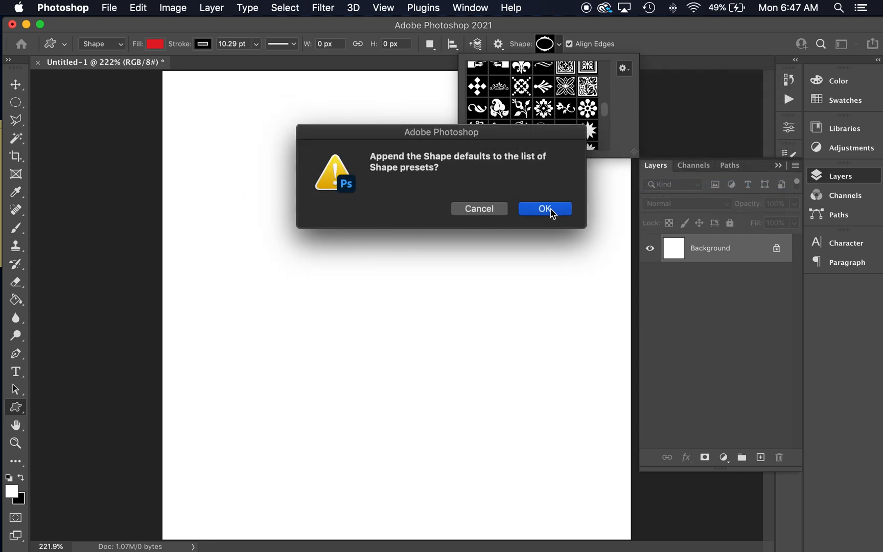
click(546, 209)
Enlarge the custom shape picker and select the submarine from the Boats group
drag(606, 101, 796, 410)
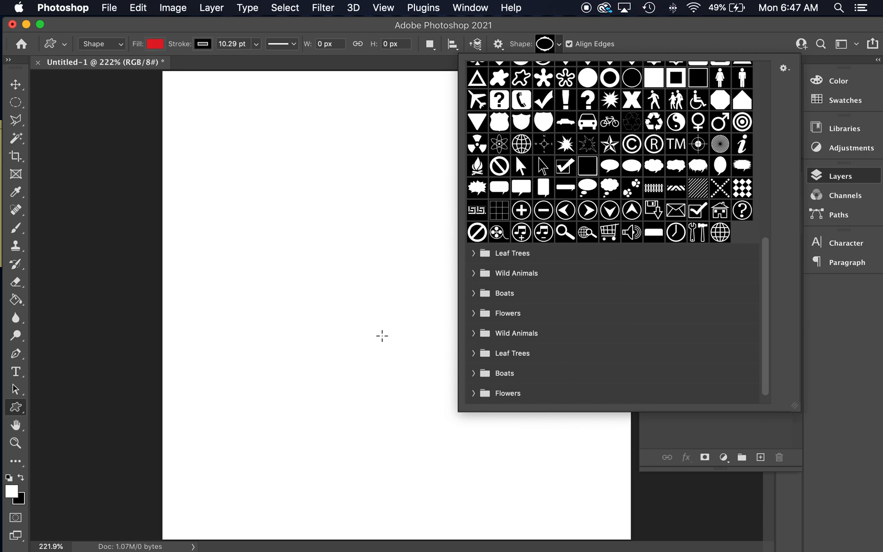
click(473, 373)
scroll(537, 350, down, 2)
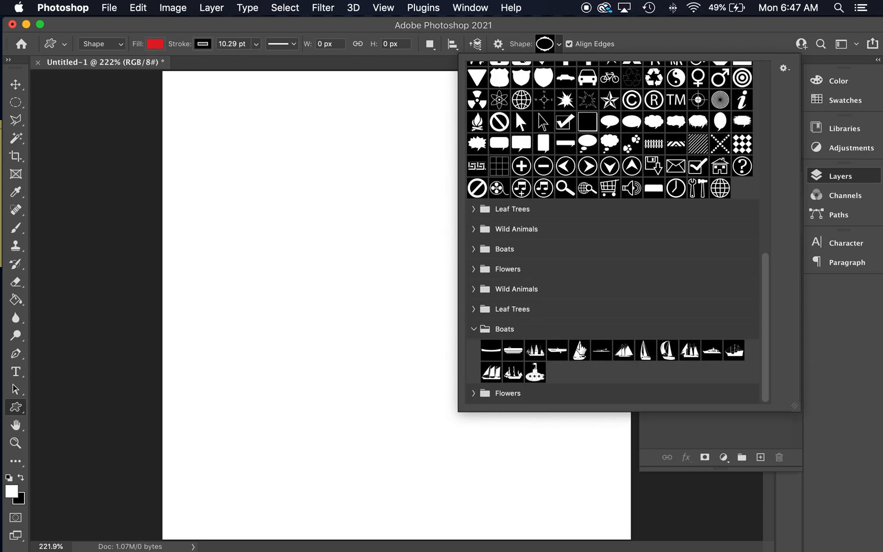
click(534, 373)
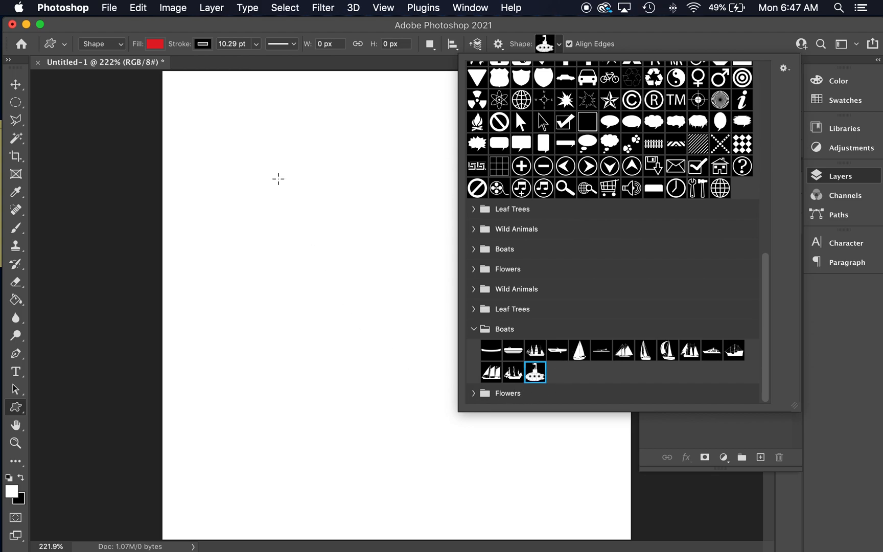
Set the fill to yellow and draw the submarine about 479 × 398 px in the middle of the canvas
click(151, 46)
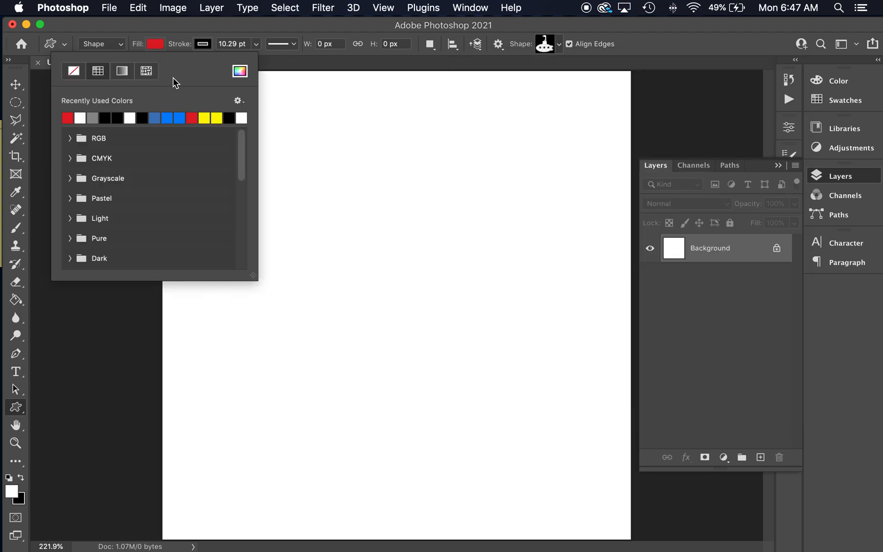
click(204, 118)
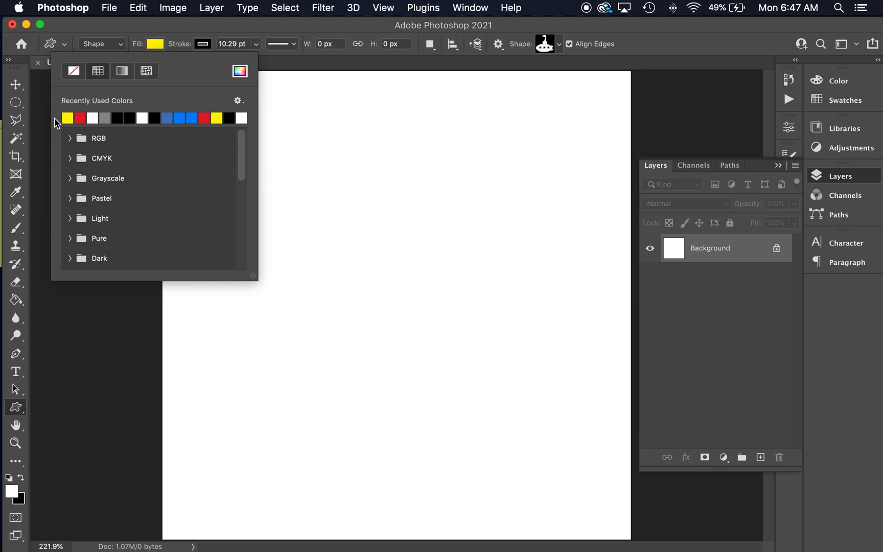
click(376, 27)
drag(210, 123, 576, 426)
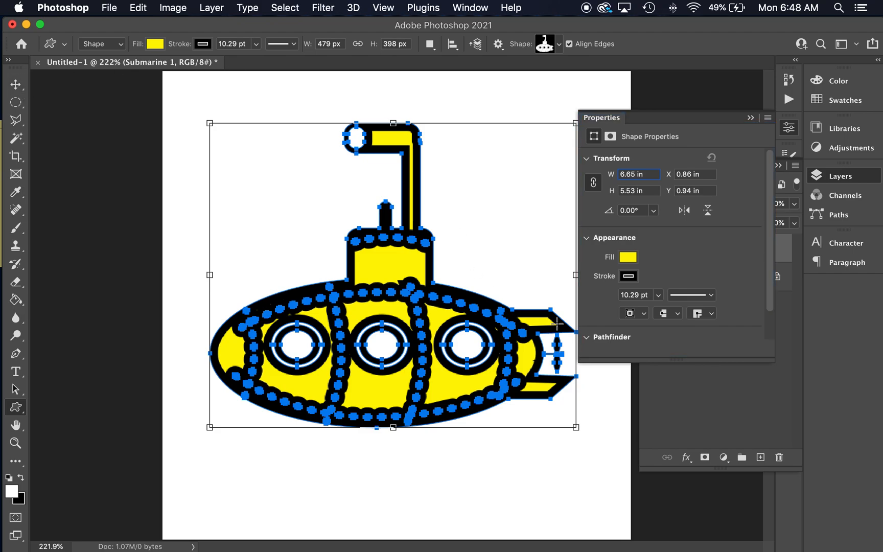
Reduce the submarine's stroke width to 2.51 pt and deselect the shape with the Move tool
click(659, 299)
drag(653, 312, 644, 316)
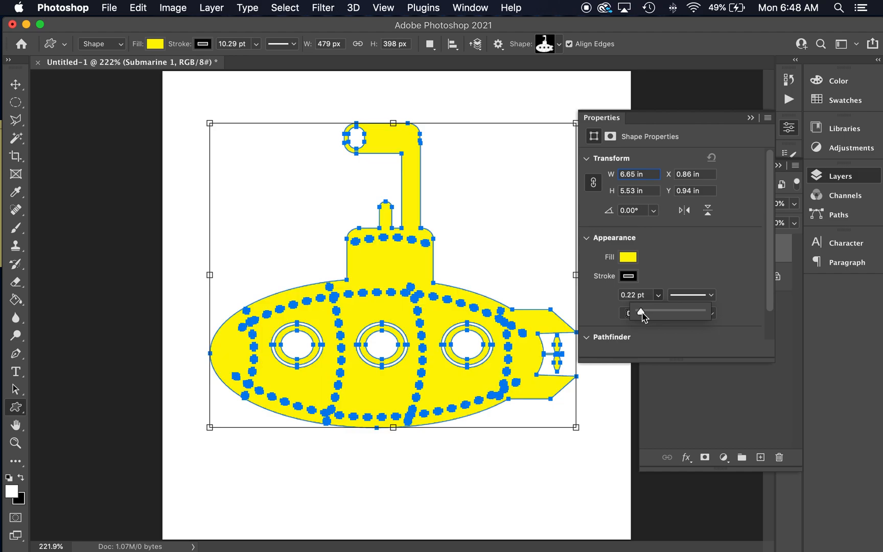
drag(643, 317, 653, 316)
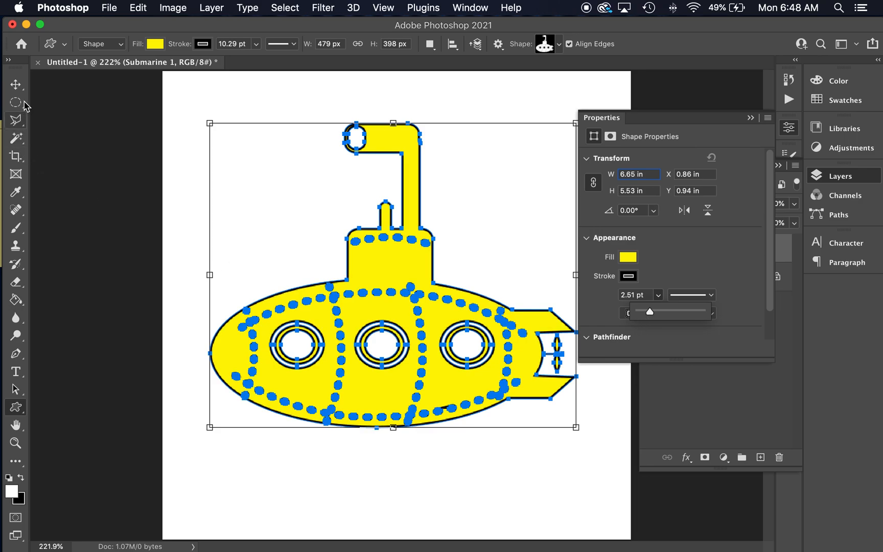
click(16, 84)
click(202, 370)
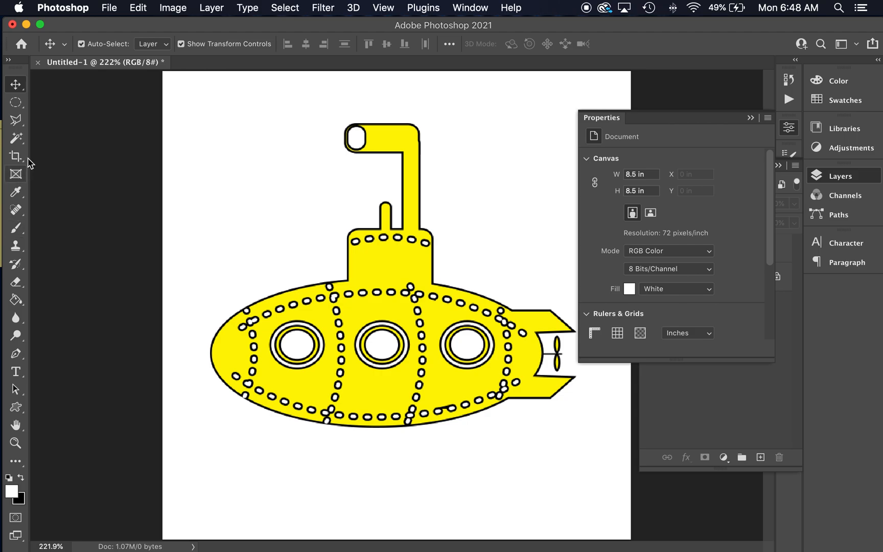
Activate the Custom Shape tool and delete the submarine's layer from the document
click(16, 406)
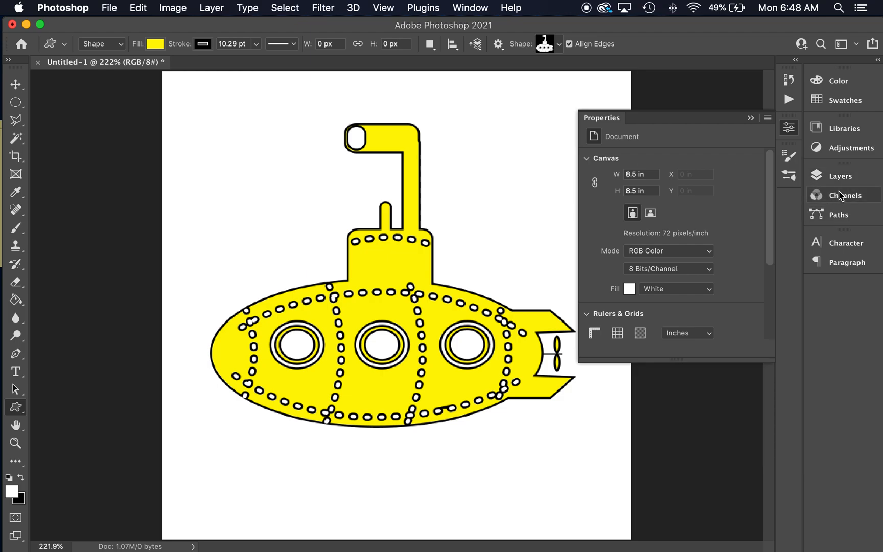
click(842, 179)
drag(745, 258, 778, 457)
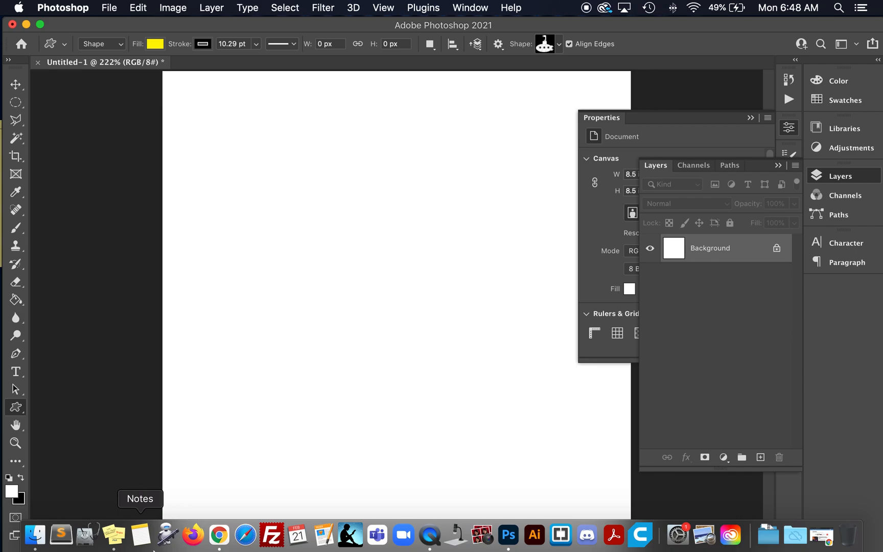
Switch to Chrome, search for brusheezy in a new tab and open the Brusheezy website from the results
mouse_move(297, 542)
click(220, 535)
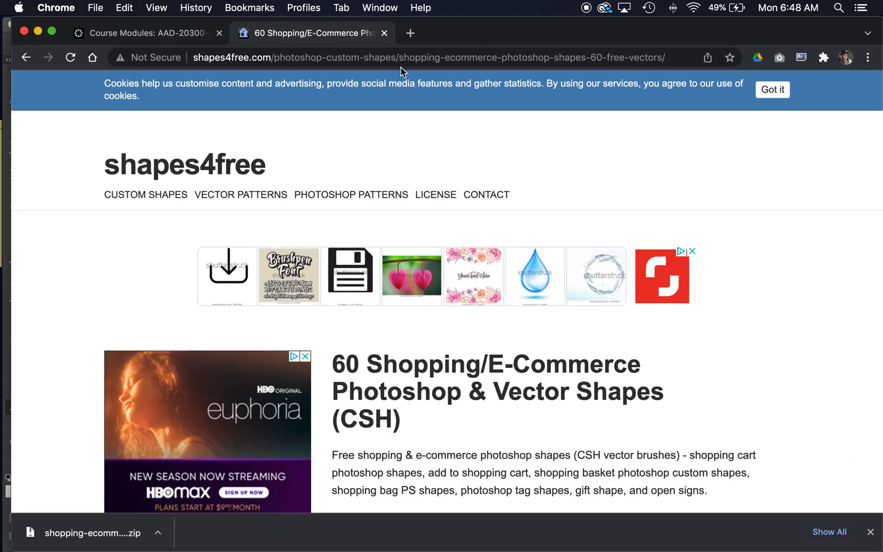
click(411, 34)
text(brushee)
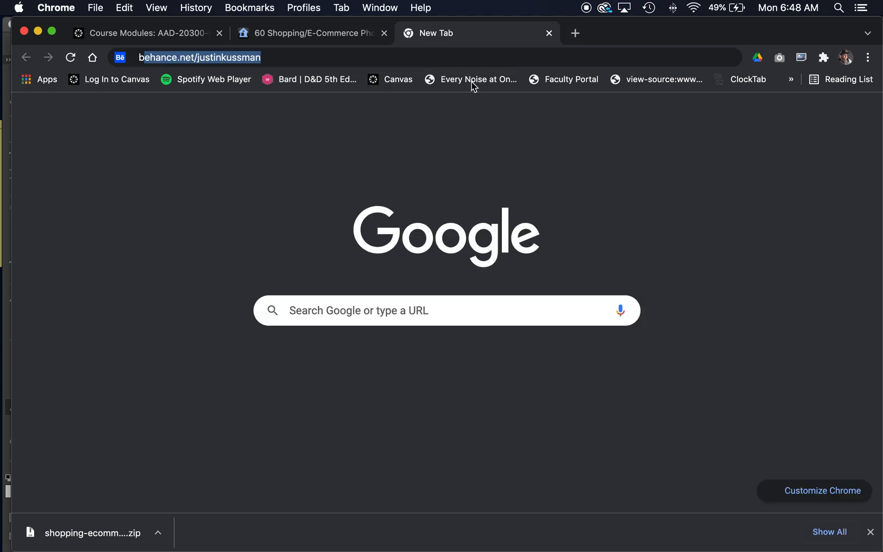
text(zy)
key(Return)
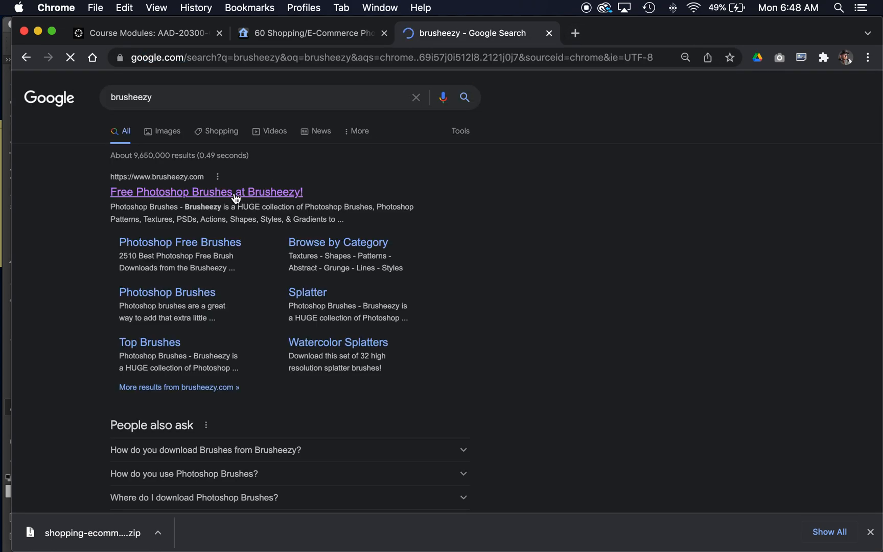
click(248, 199)
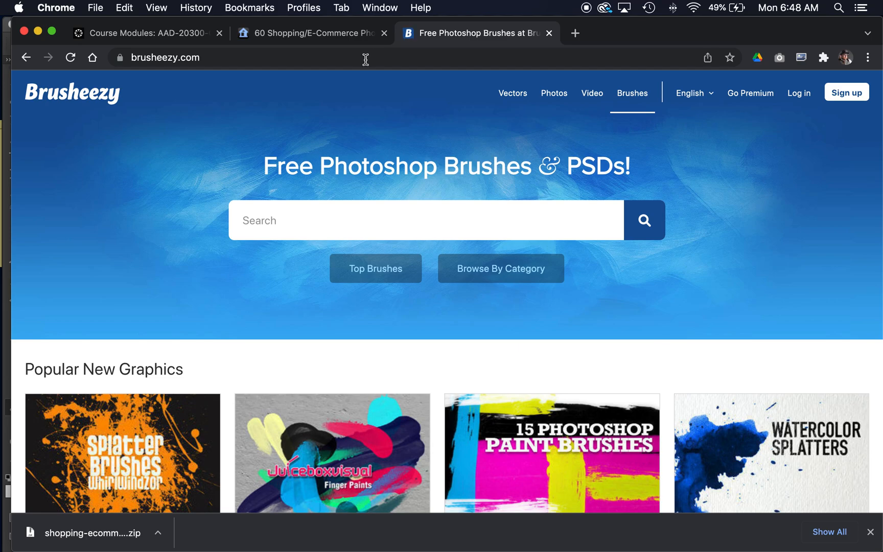
Return to the shapes4free page and examine the preview of the 60 Shopping/E-Commerce custom shapes
click(300, 32)
scroll(418, 275, down, 10)
scroll(419, 275, up, 8)
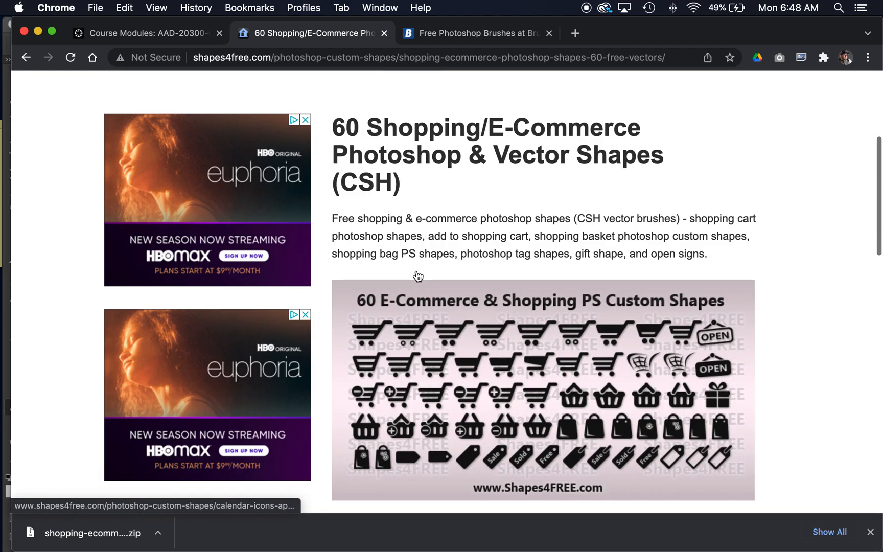